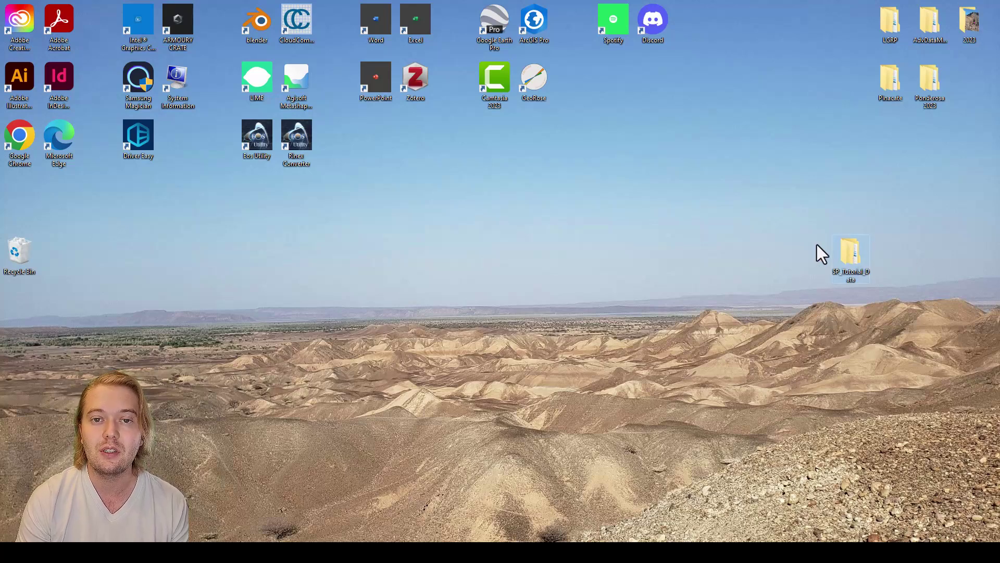
Open the SP_Tutorial_Data folder from the desktop in File Explorer.
double_click(850, 251)
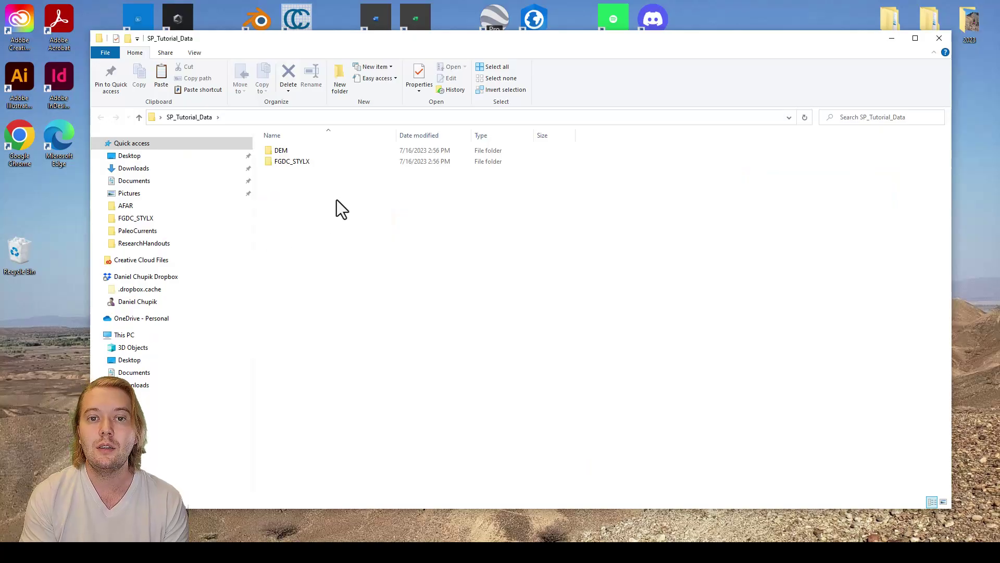
In DEM, check output_USGS10m's properties (1.47 MB TIF), then go back to SP_Tutorial_Data.
double_click(367, 152)
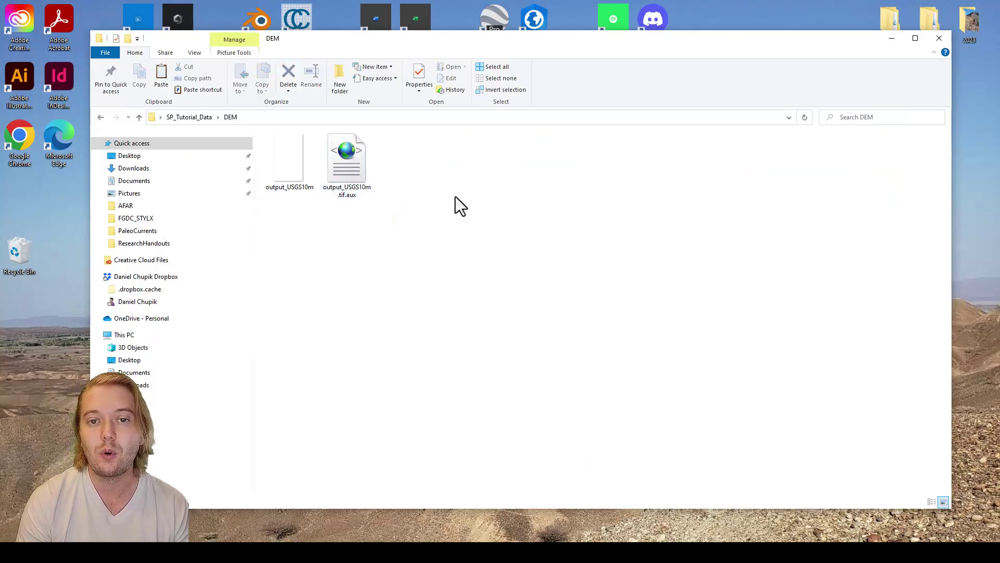
right_click(295, 174)
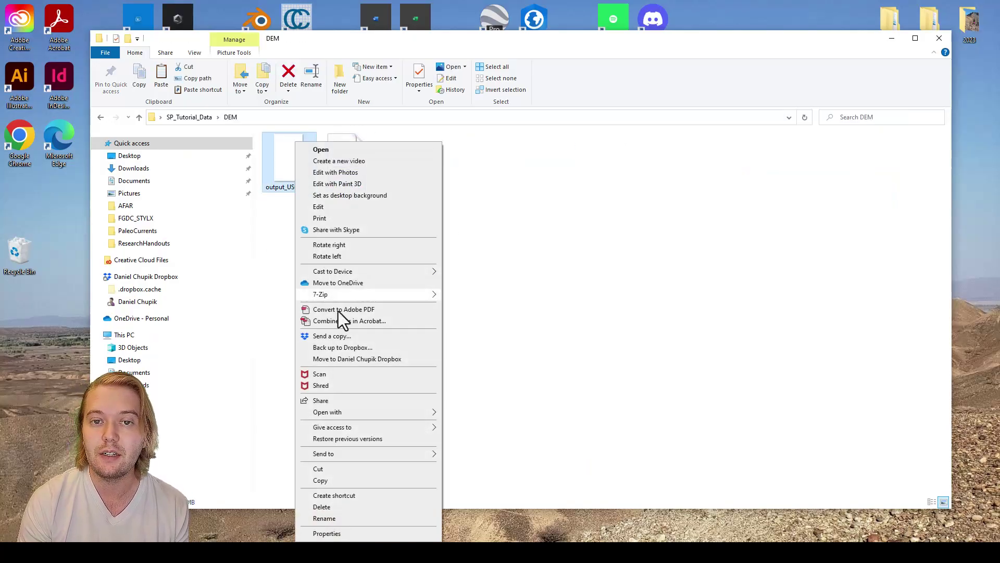
click(352, 533)
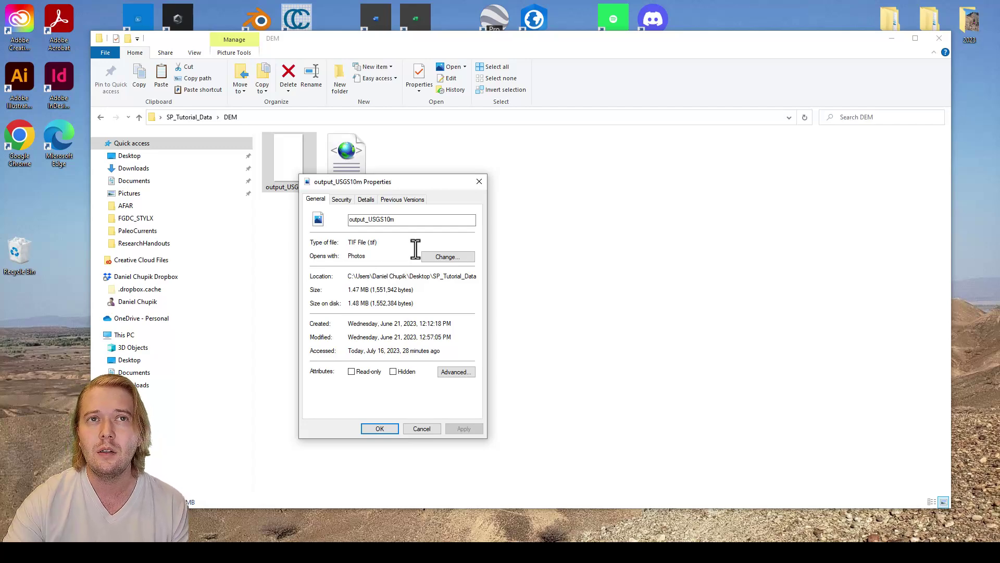
click(429, 430)
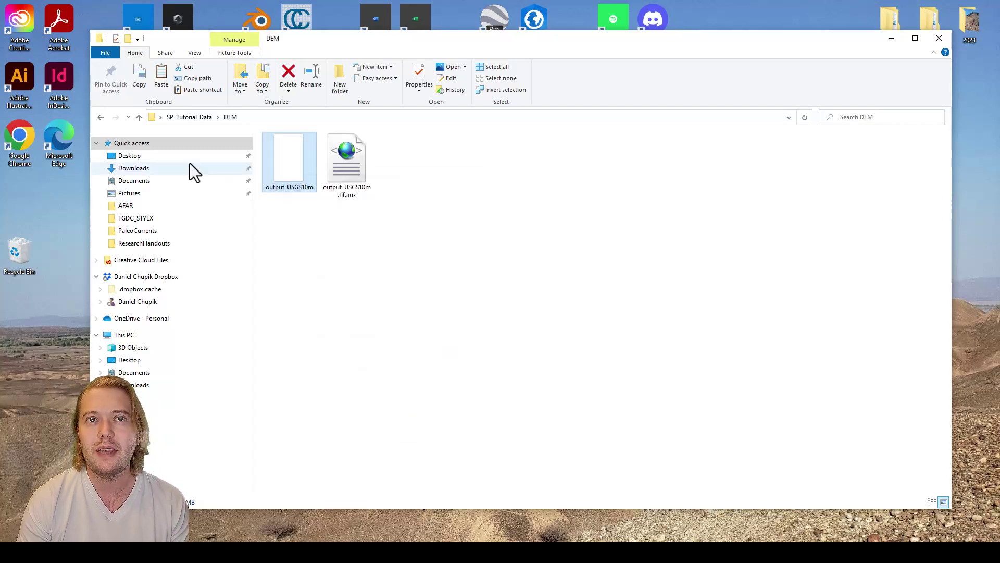
click(101, 117)
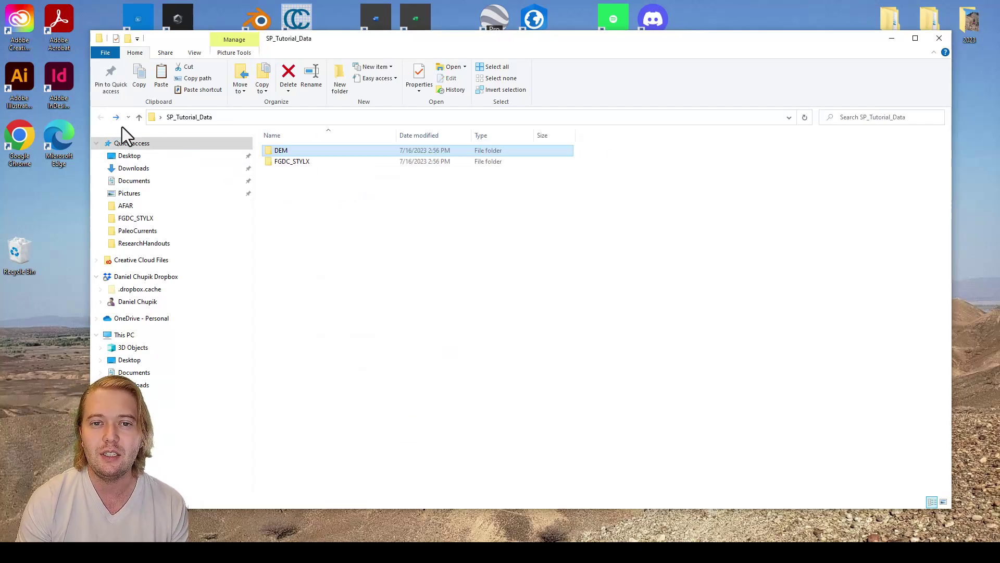
Look through the FGDC_STYLX folder's files, then close the File Explorer window.
double_click(379, 165)
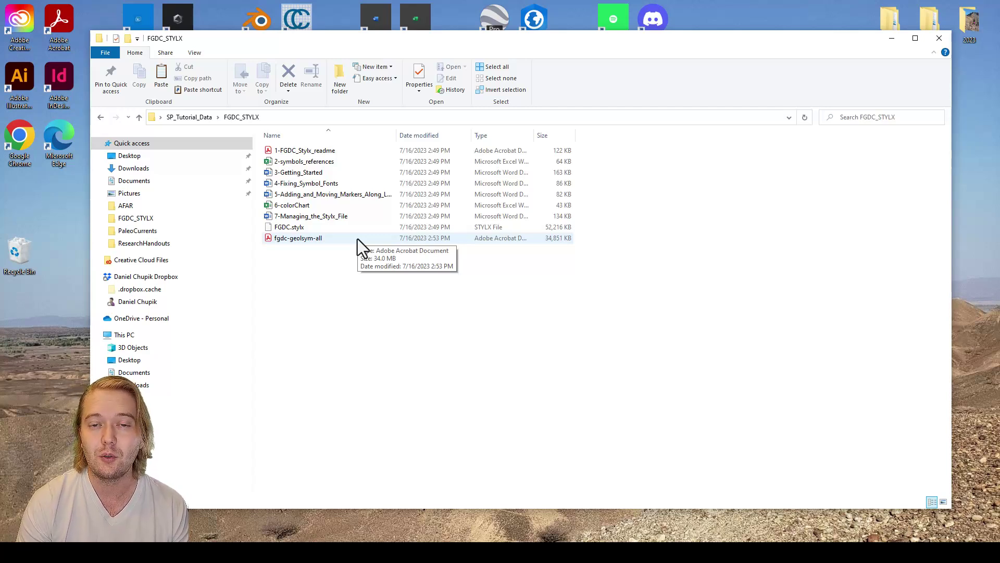
click(100, 117)
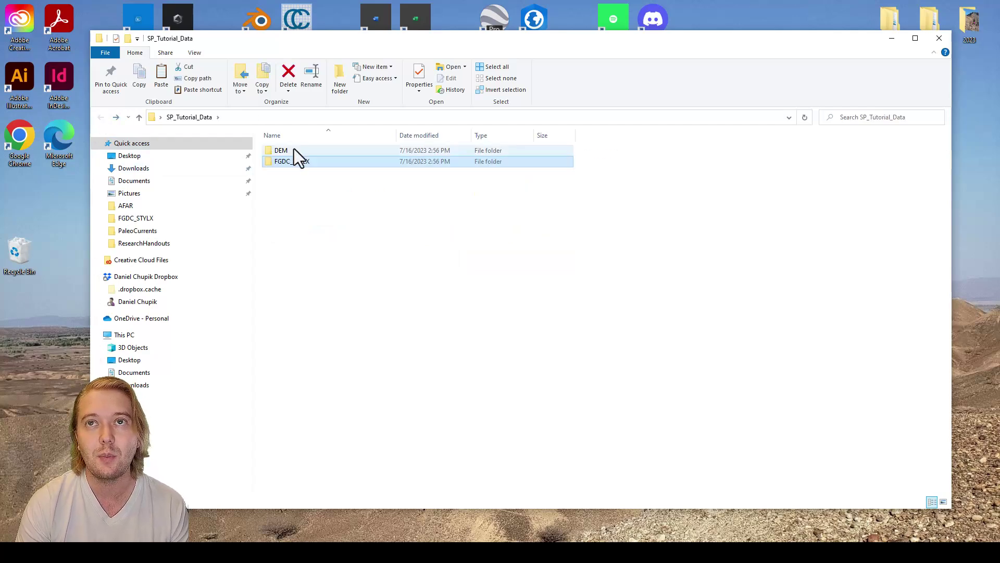
click(939, 38)
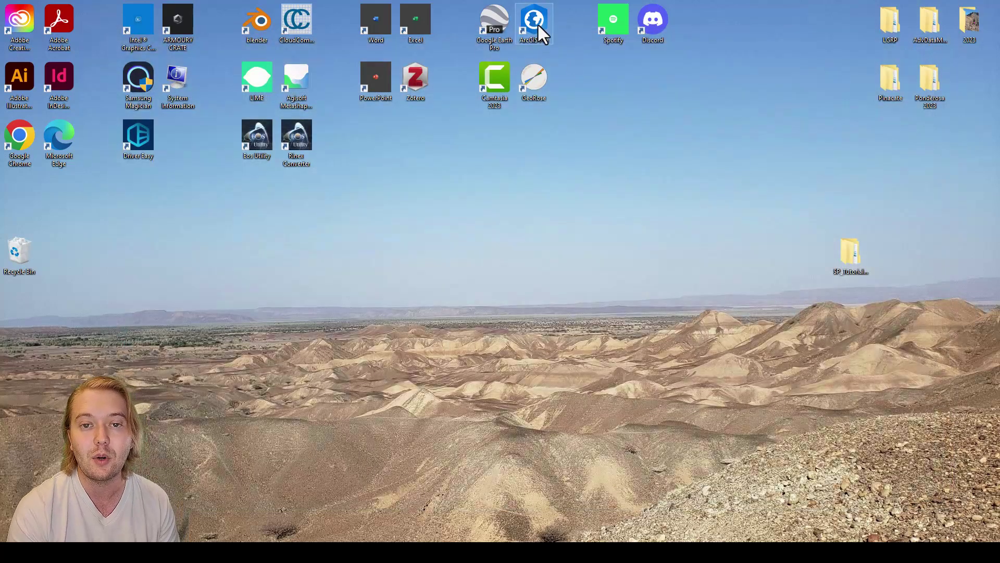
Launch ArcGIS Pro and start a Map-template project named SP_Tutorial.
double_click(537, 23)
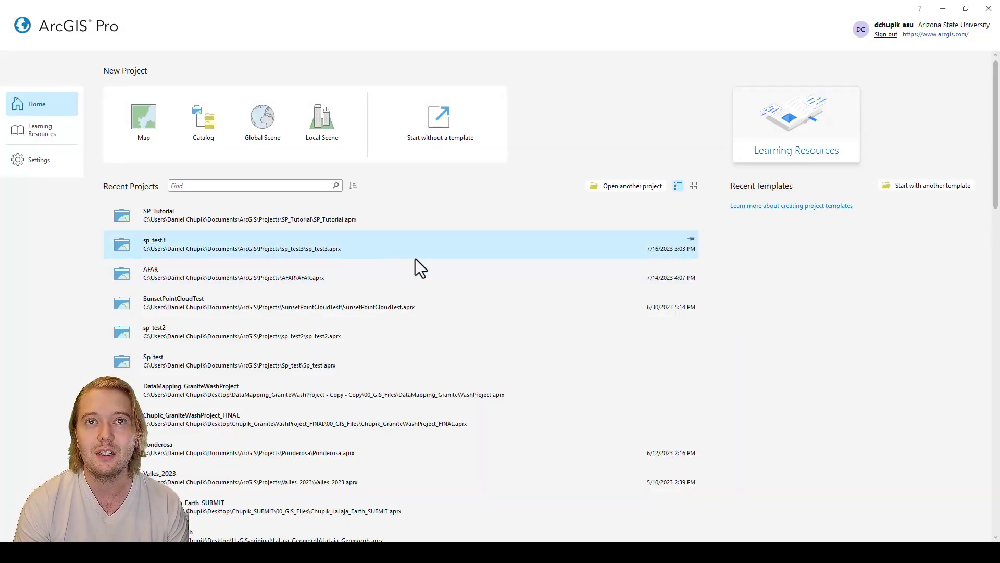
click(148, 128)
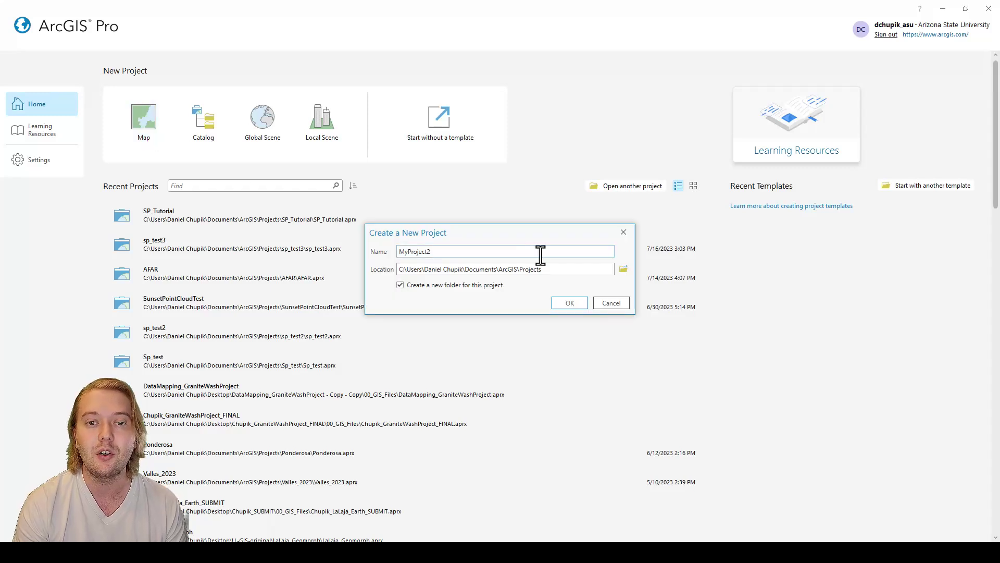
text(SP)
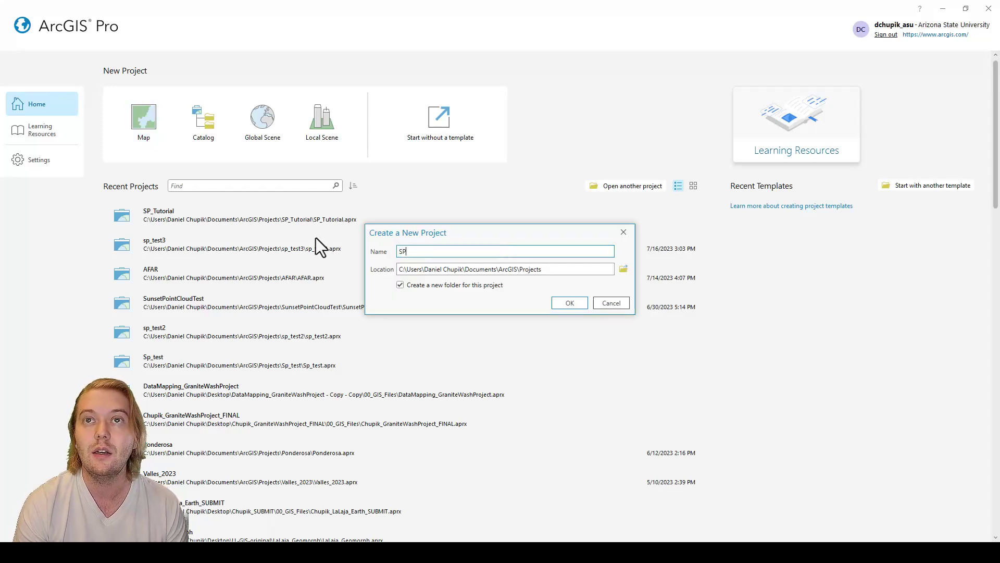
text(_Tutorial)
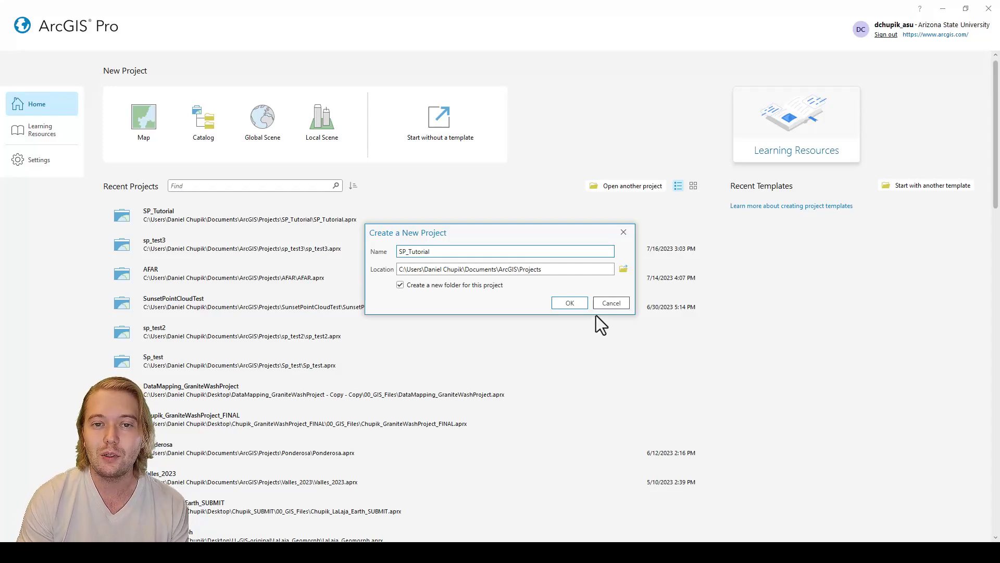
Create the SP_Tutorial project and pan around its World Topographic Map.
click(560, 302)
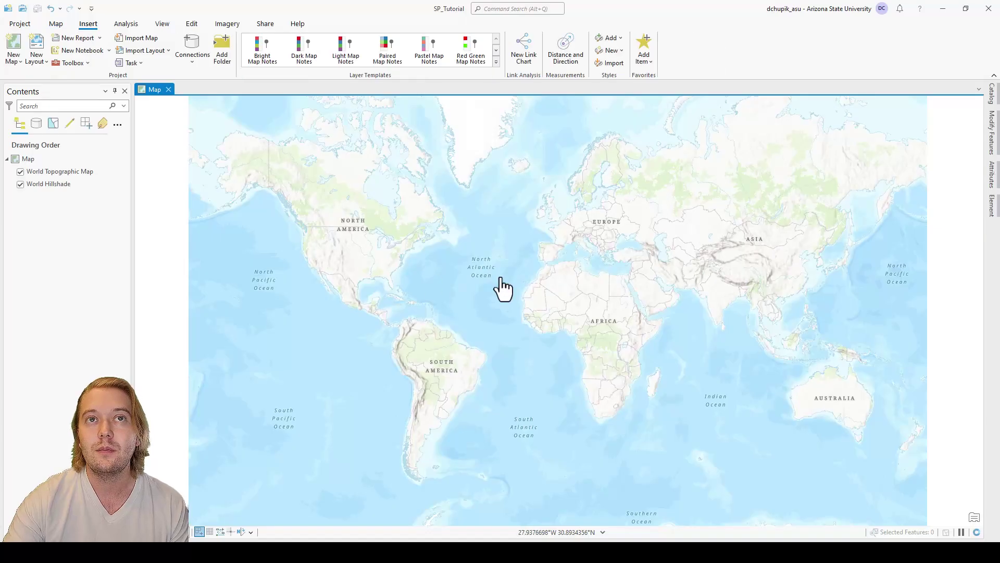
drag(500, 286, 533, 306)
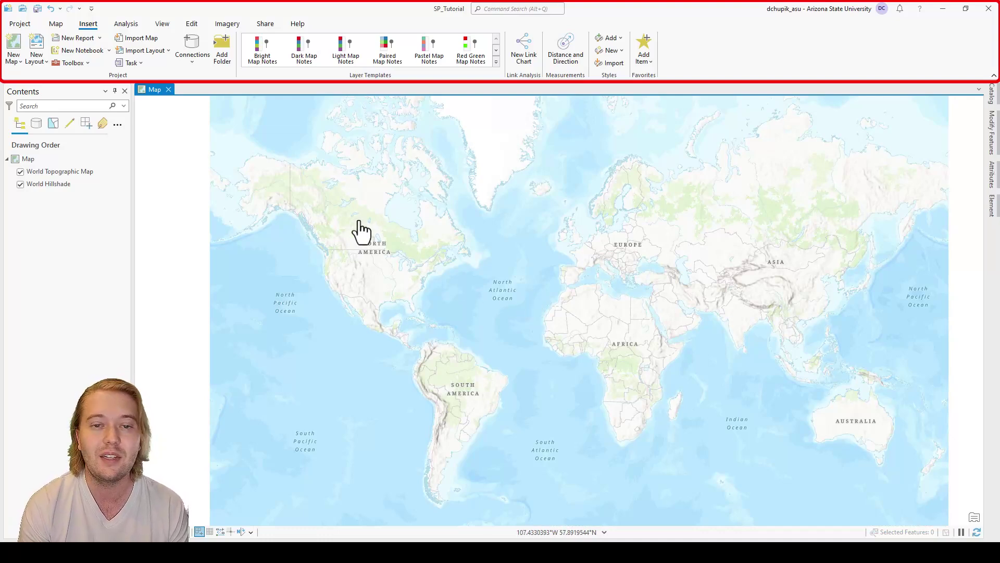
Browse the Map, Insert and Analysis ribbon commands, finishing on the View tab.
click(59, 24)
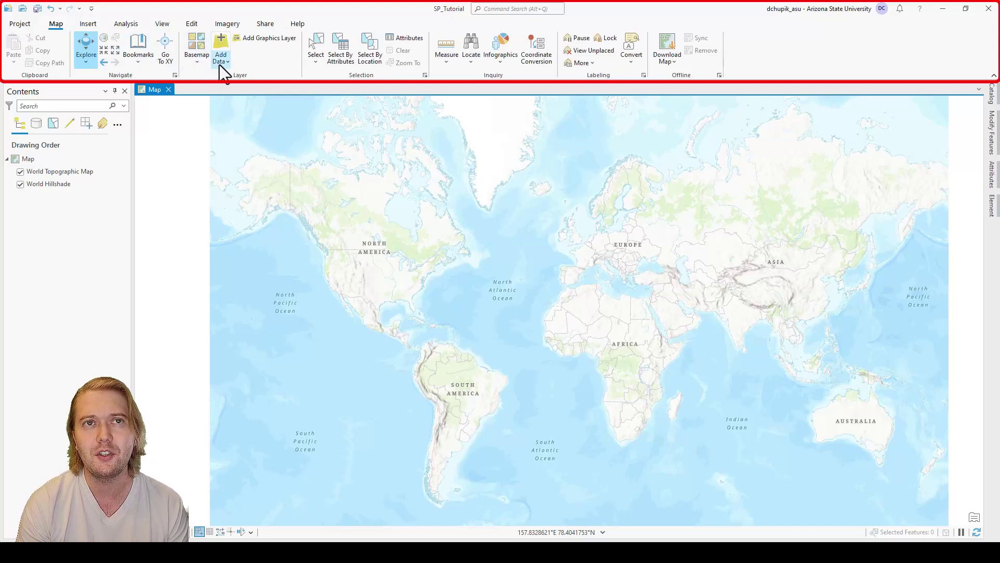
click(95, 24)
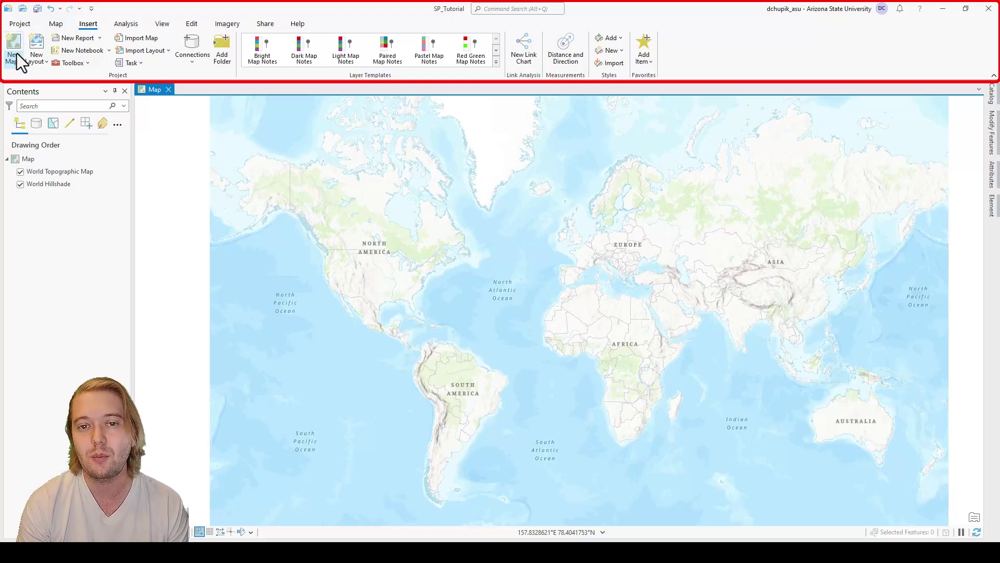
click(120, 26)
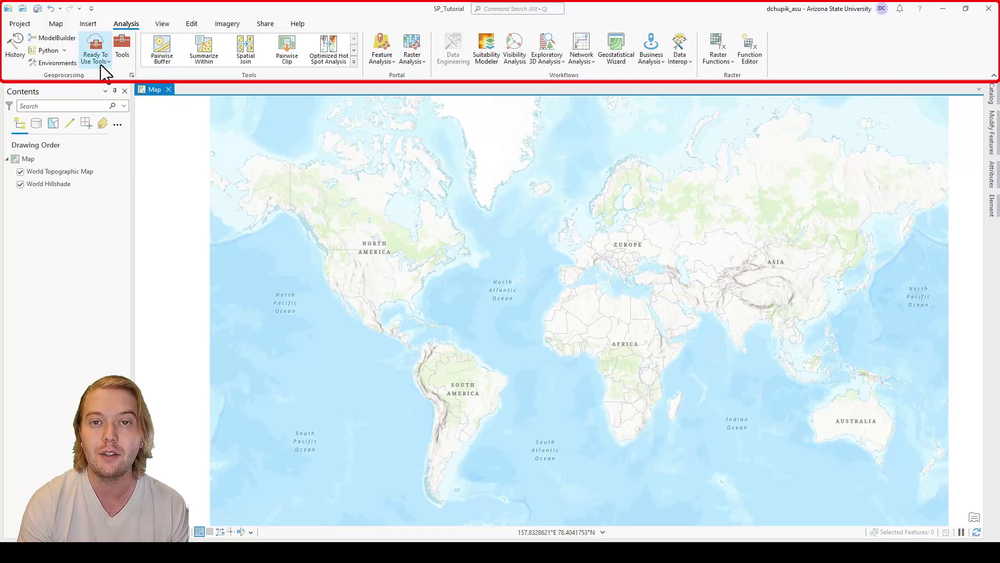
click(107, 64)
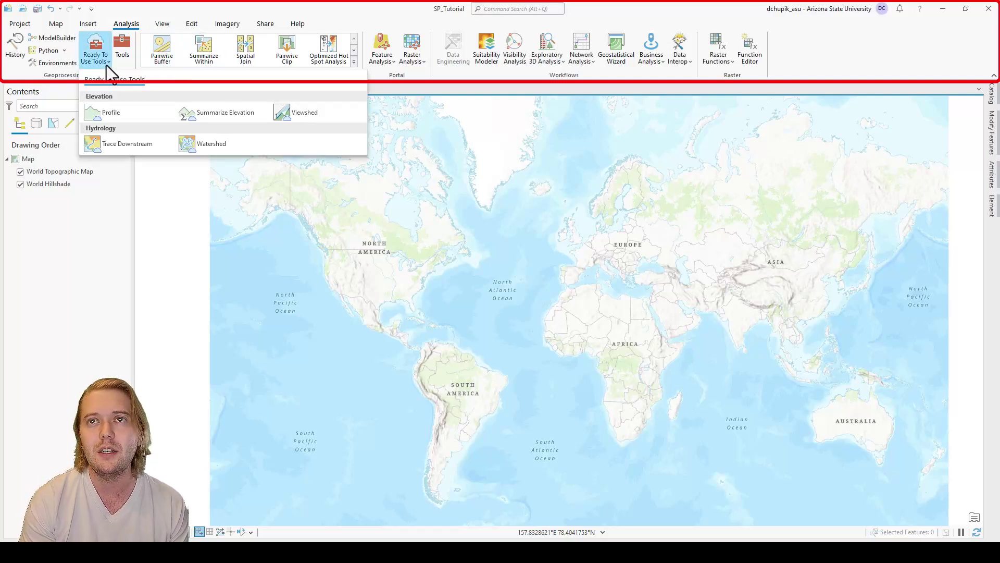
click(106, 65)
click(159, 26)
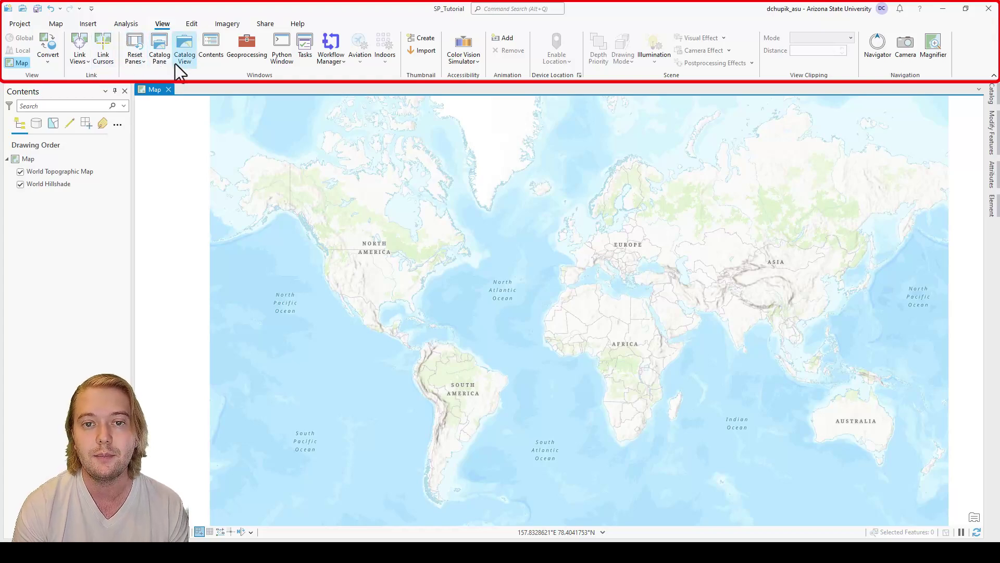
scroll(169, 27, down, 3)
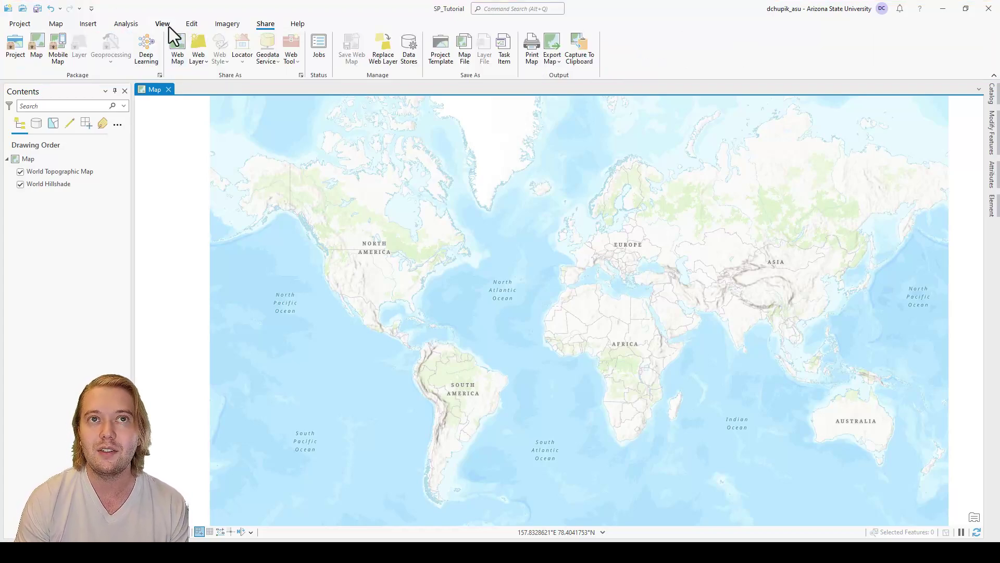
click(168, 27)
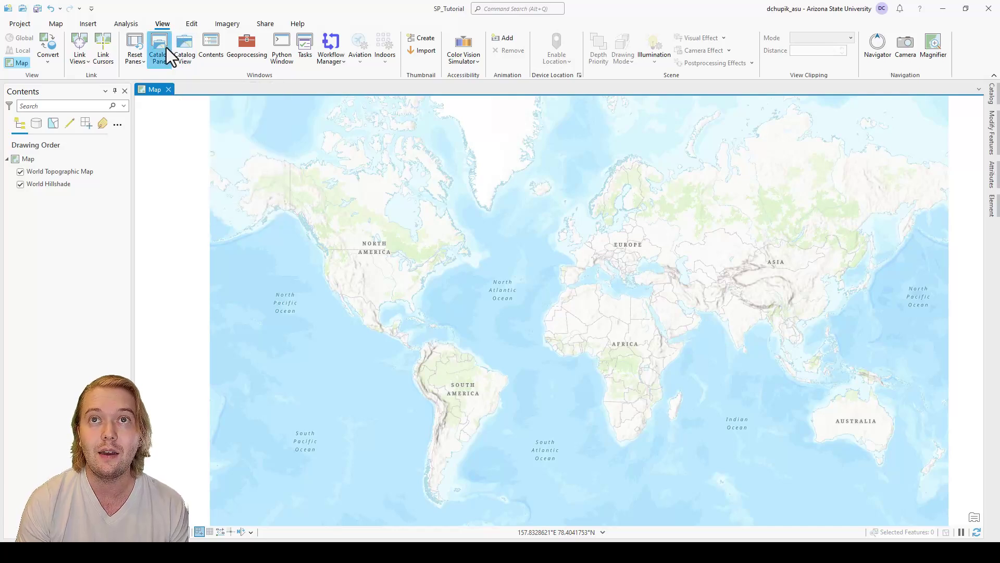
Dock the Catalog pane beside the map and expand Databases to show SP_Tutorial.gdb.
click(166, 48)
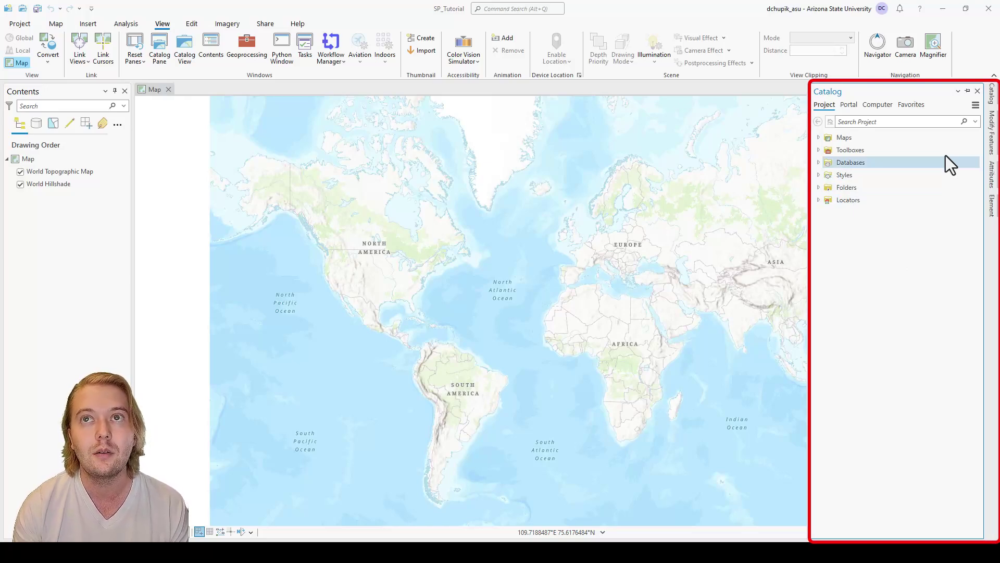
click(968, 90)
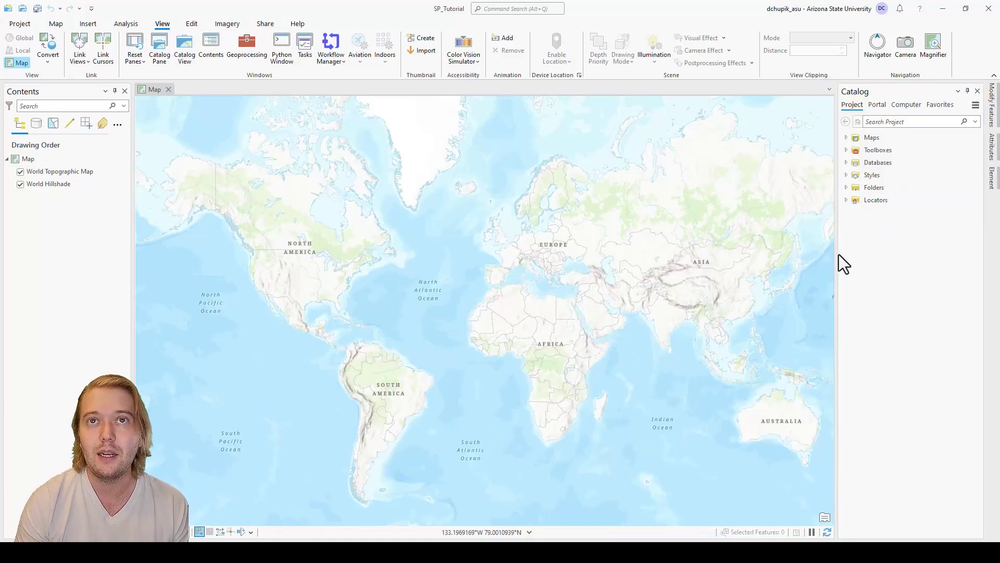
mouse_move(836, 255)
mouse_down()
mouse_move(770, 257)
mouse_move(821, 258)
mouse_up()
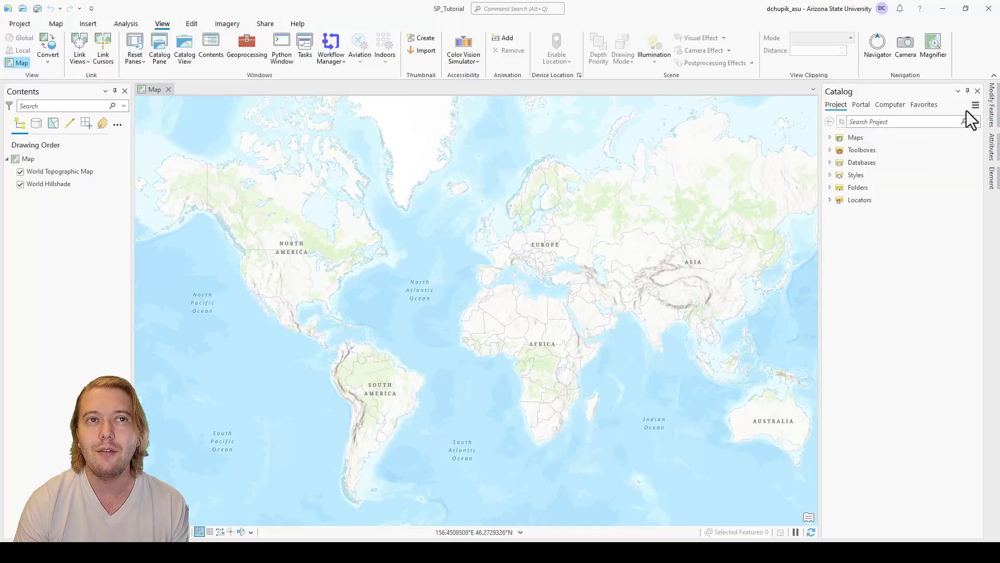
click(968, 91)
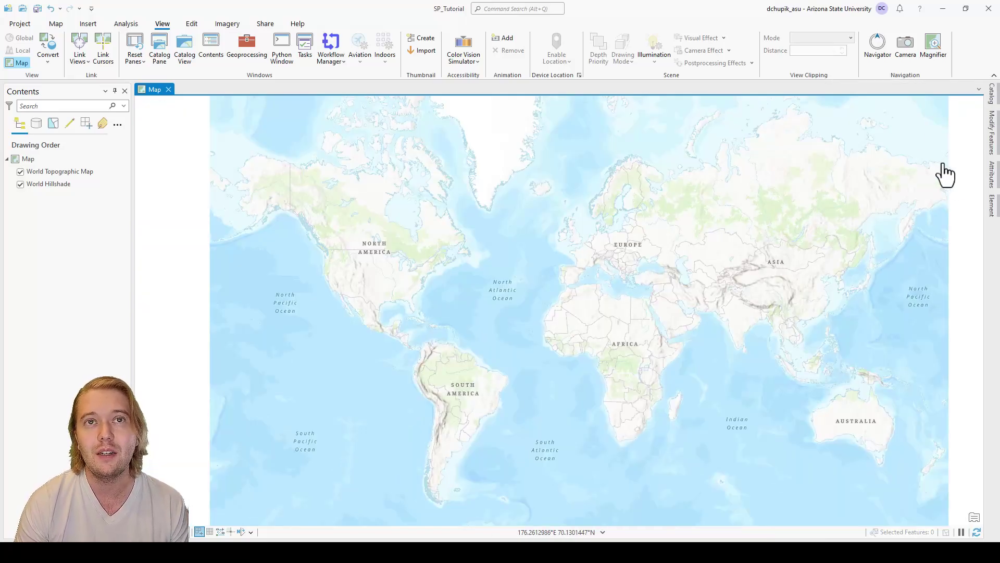
click(992, 107)
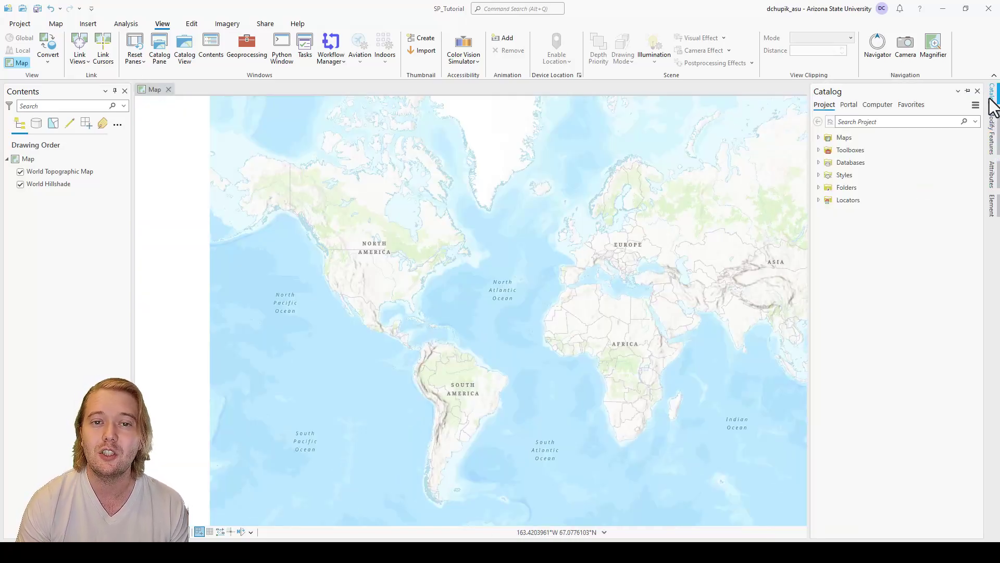
click(967, 92)
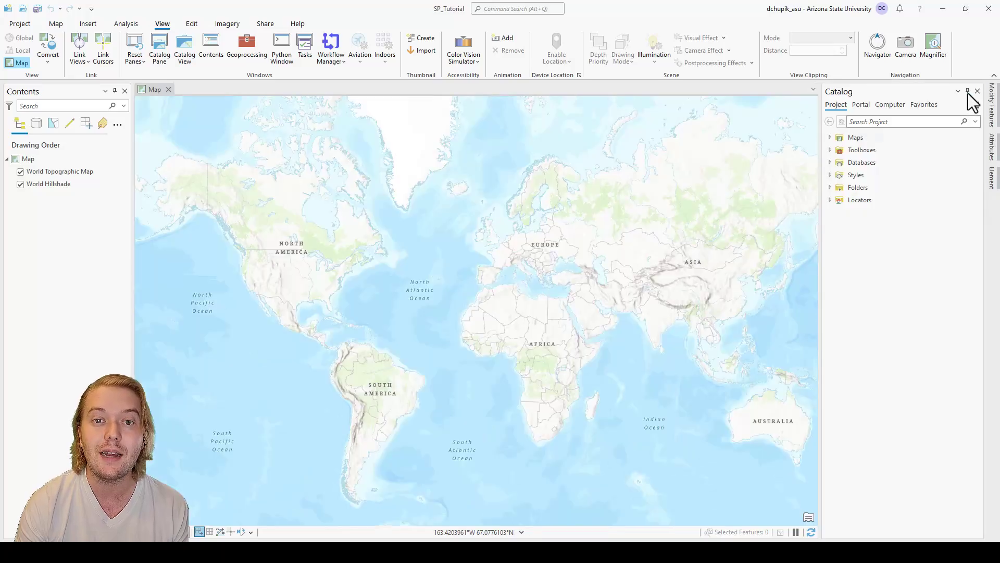
click(830, 163)
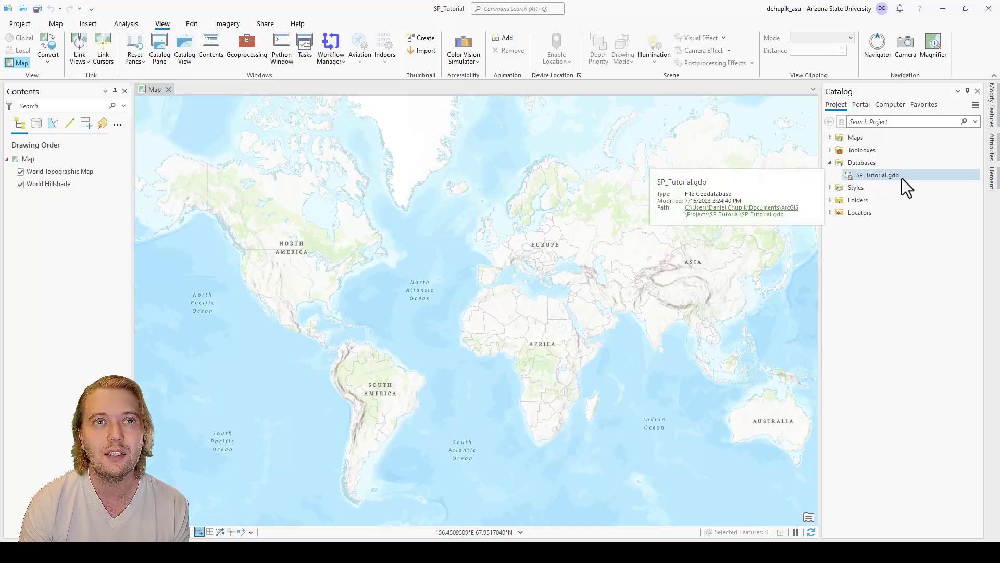
click(830, 188)
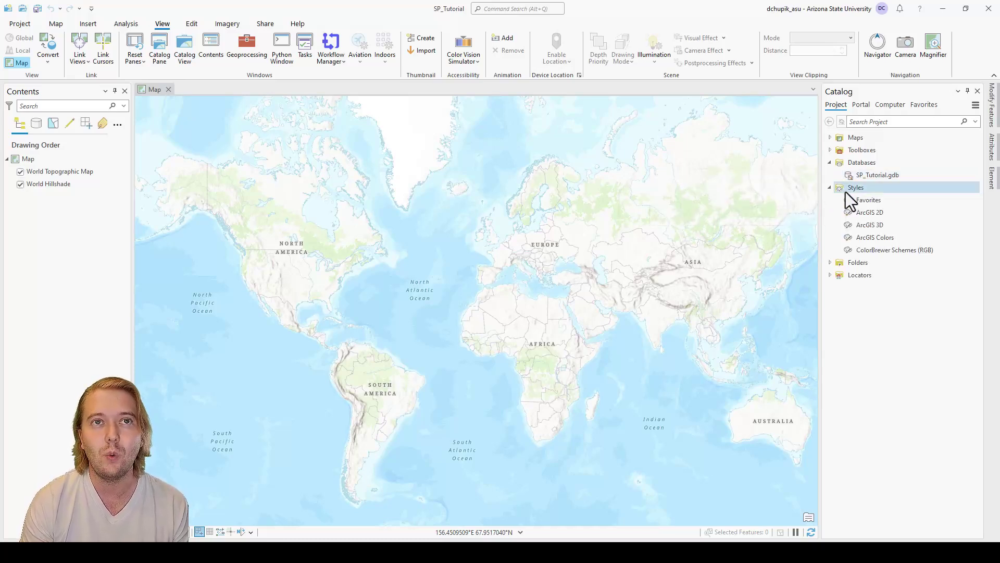
click(830, 188)
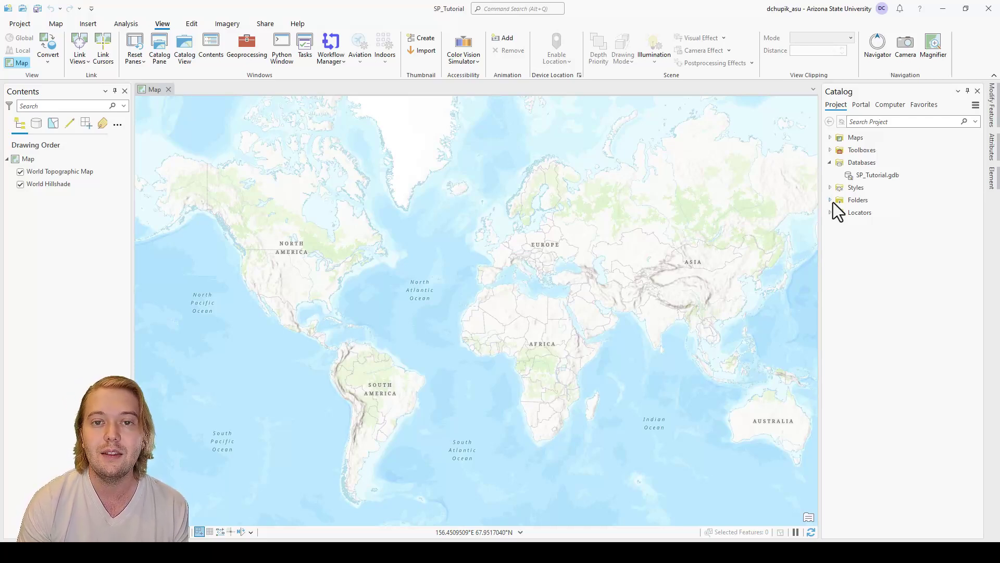
Add a folder connection to the Desktop's SP_Tutorial_Data folder.
right_click(861, 202)
click(887, 211)
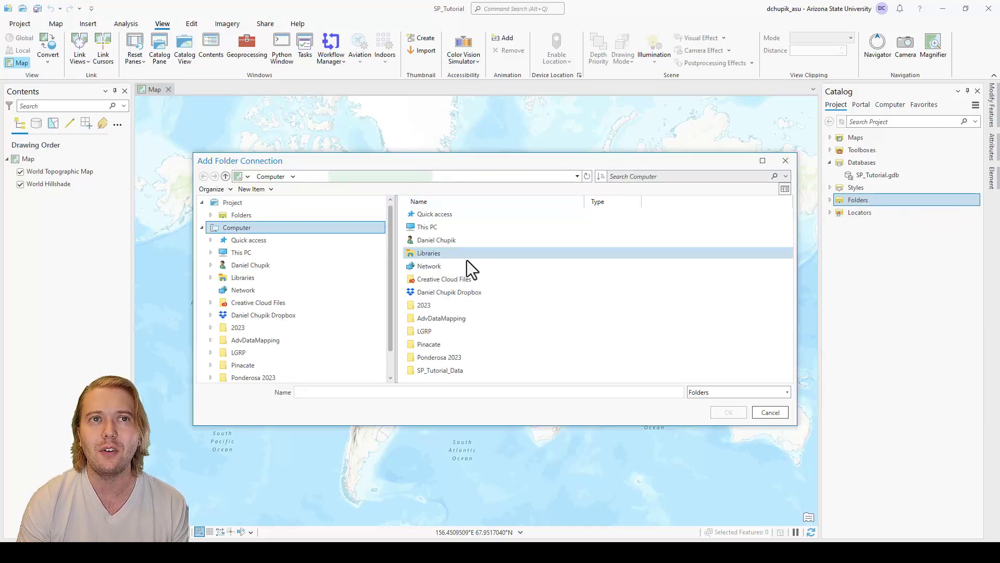
double_click(435, 229)
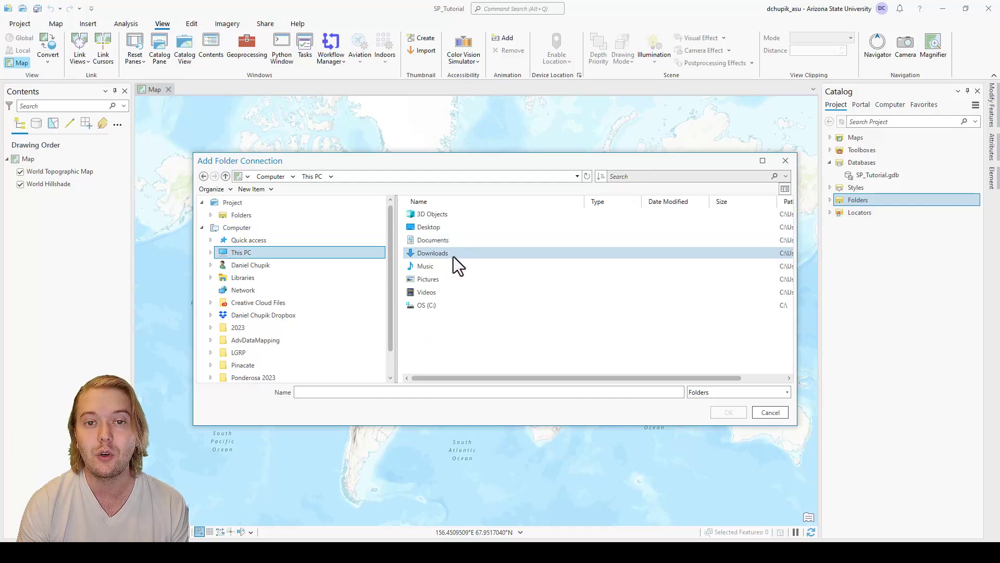
double_click(458, 228)
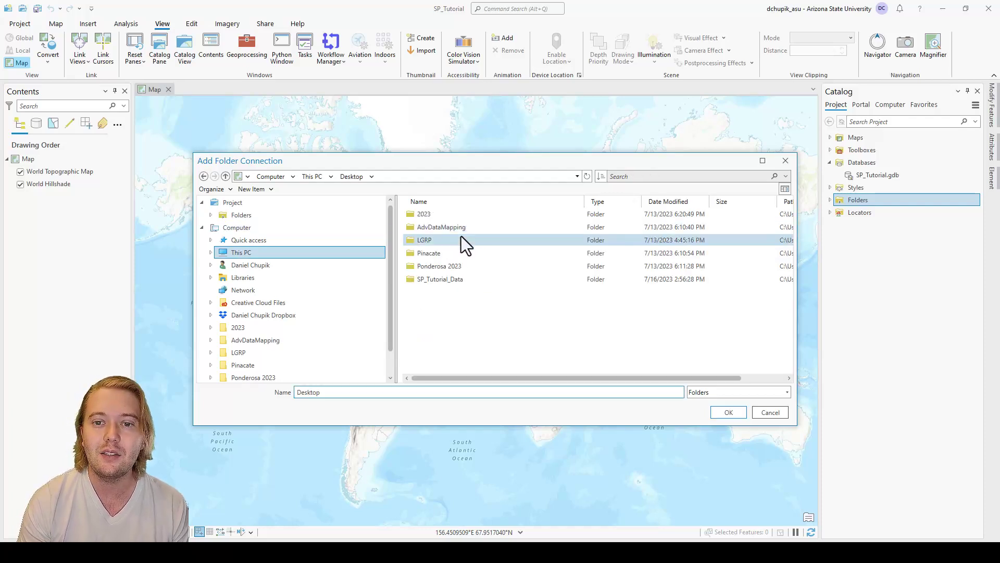
click(485, 280)
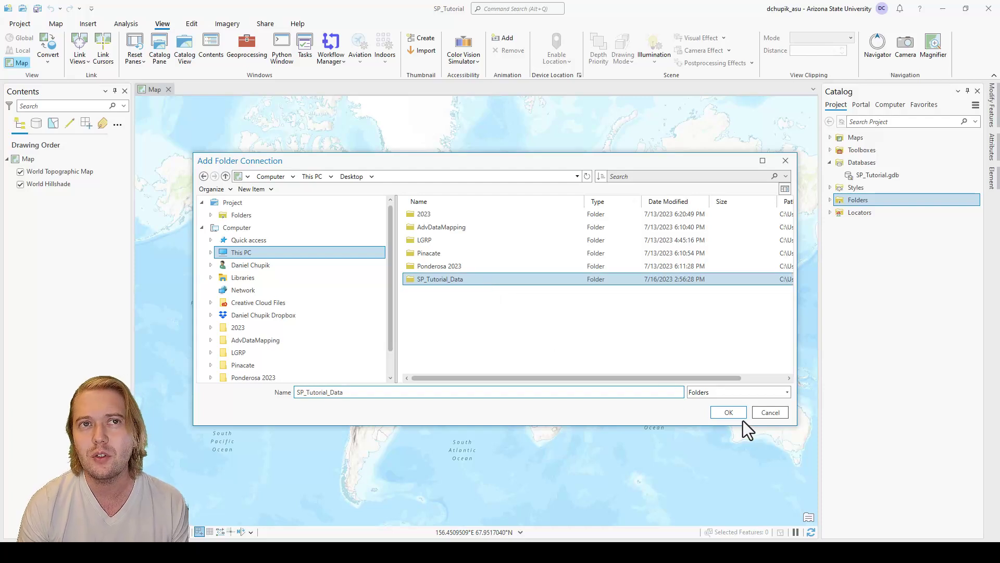
click(729, 412)
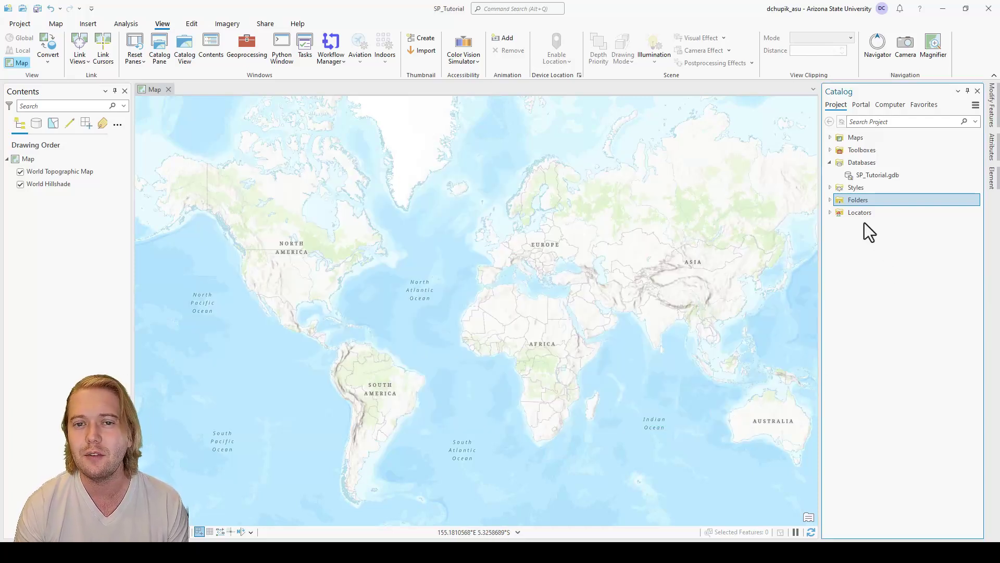
Expand Folders, SP_Tutorial_Data and DEM in Catalog to reveal output_USGS10m.tif.
click(830, 200)
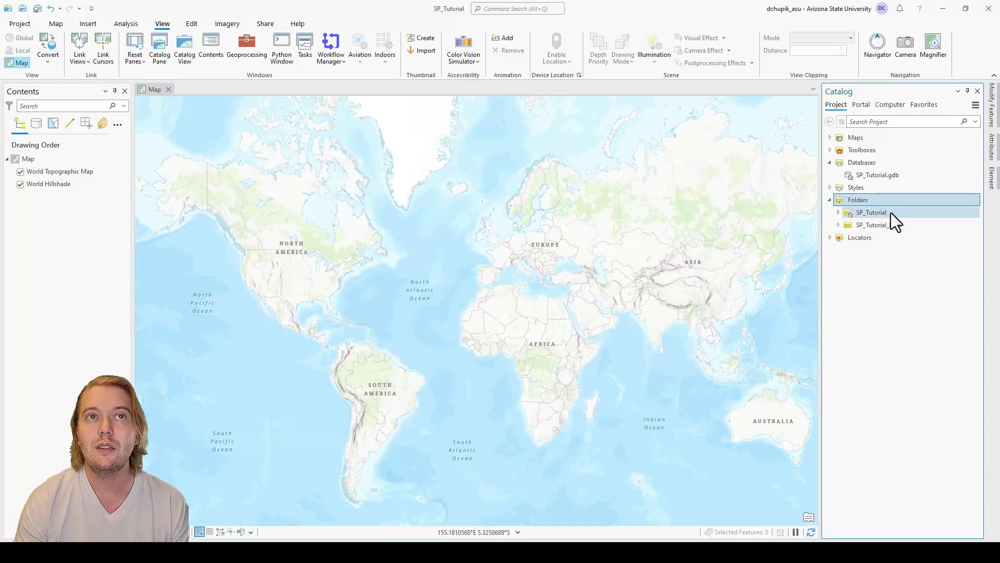
click(838, 225)
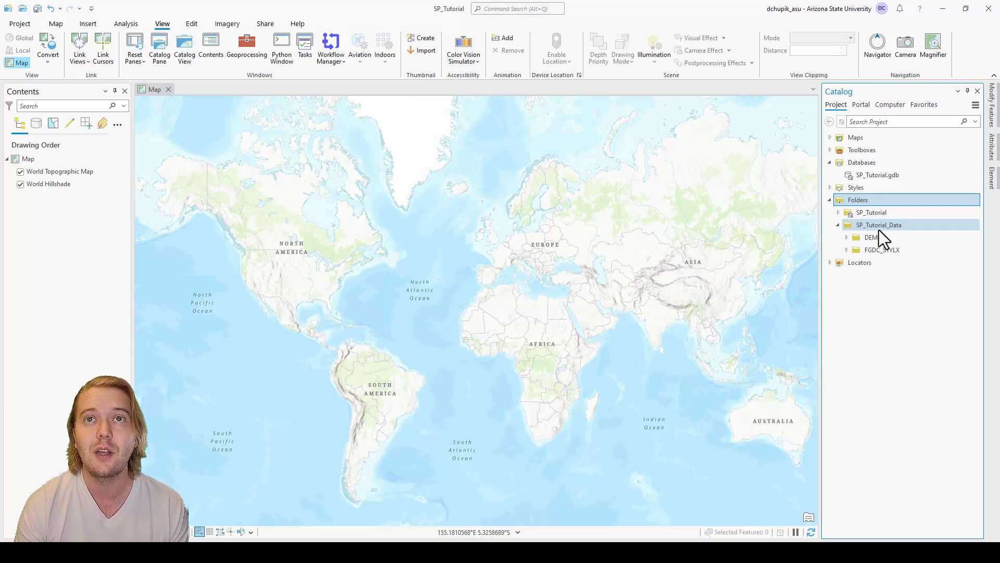
click(846, 238)
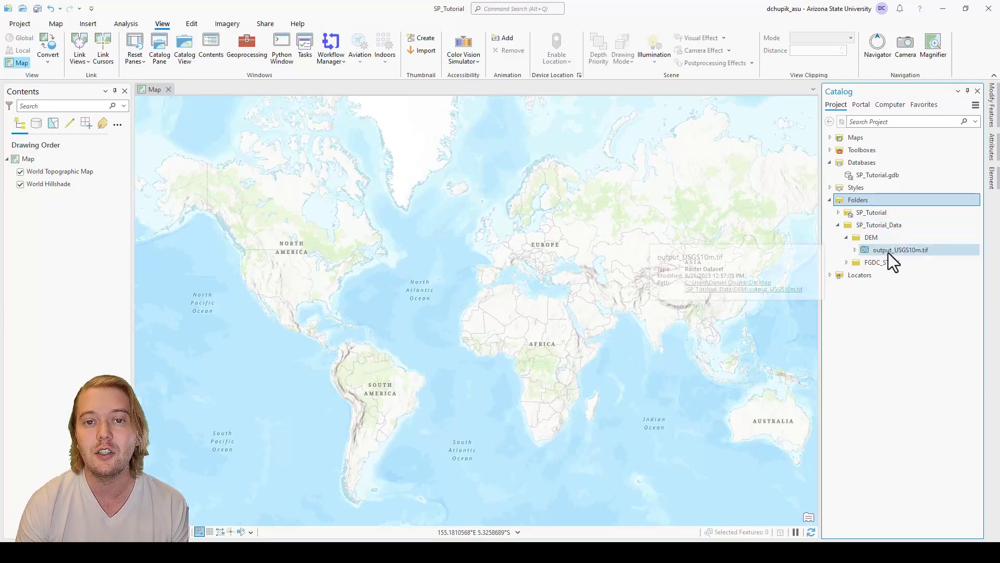
Add output_USGS10m.tif to the current map as a grayscale elevation layer.
right_click(932, 254)
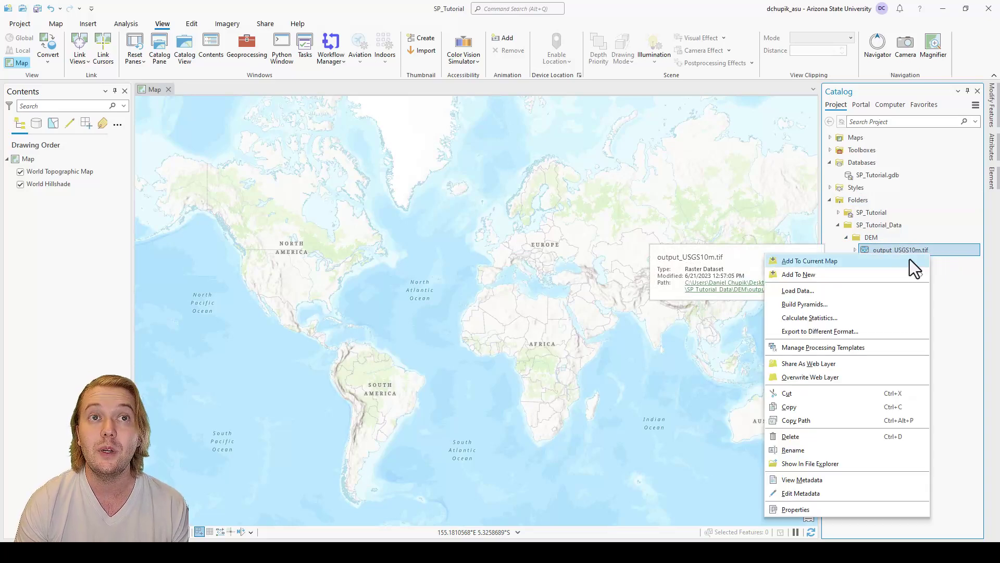
click(877, 262)
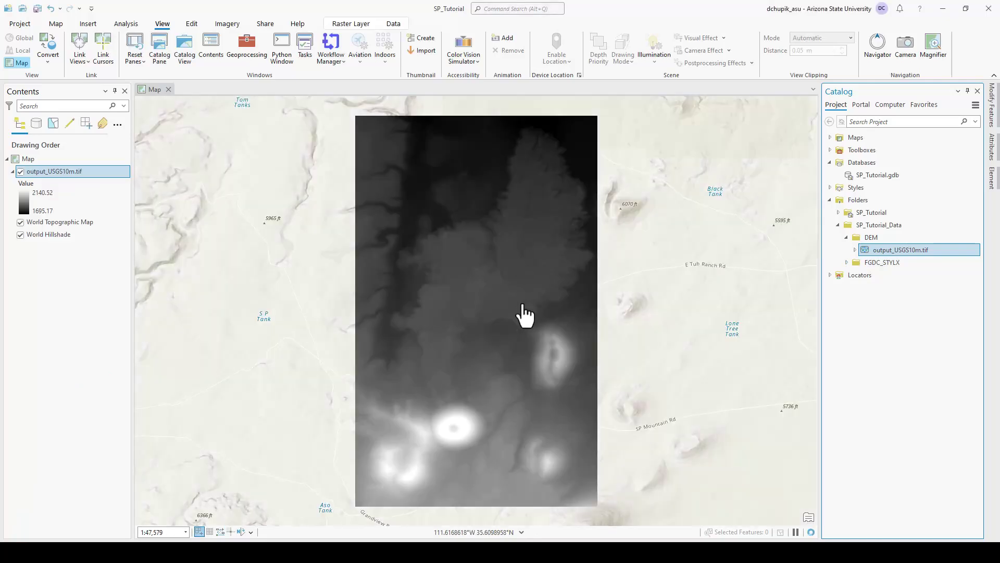
Pan and zoom out around the DEM, then zoom back to output_USGS10m.tif's full extent.
drag(509, 335, 560, 364)
scroll(560, 365, down, 4)
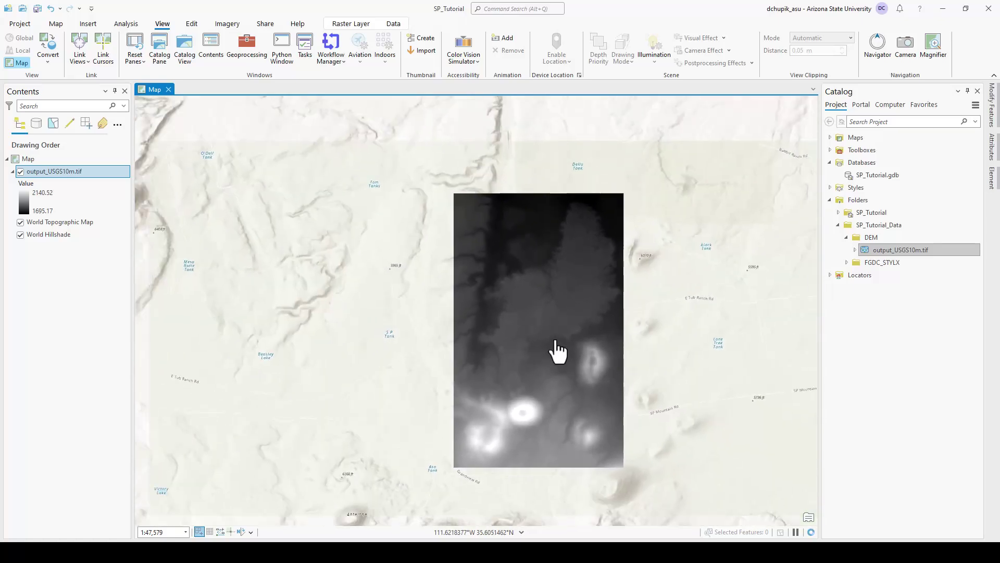
scroll(695, 353, down, 2)
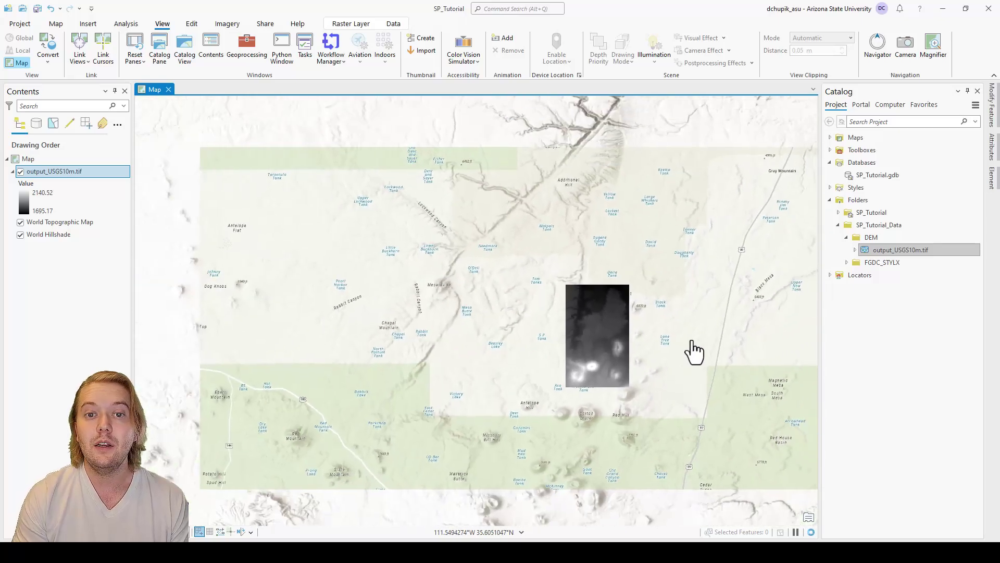
drag(719, 361, 623, 346)
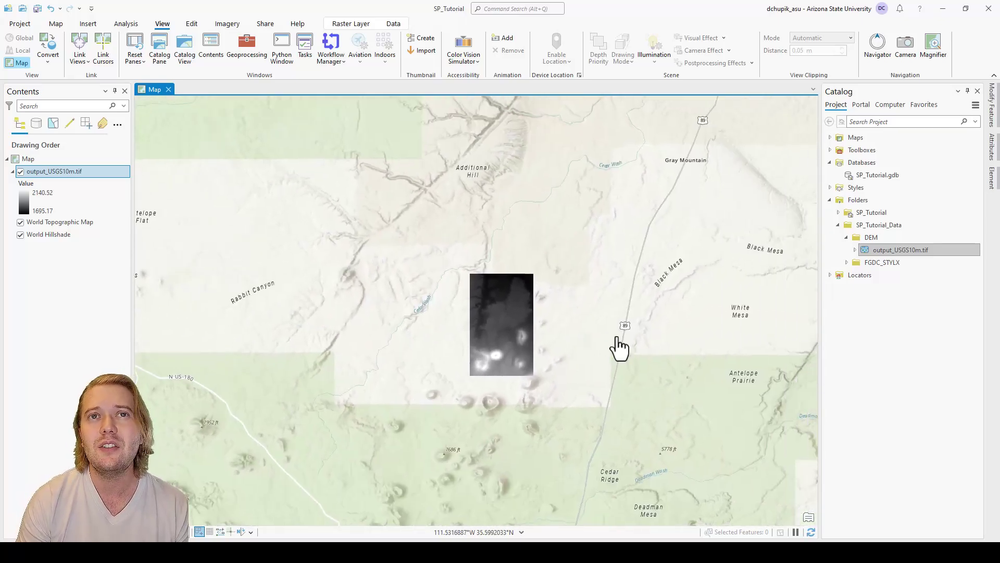
scroll(620, 348, down, 4)
scroll(663, 351, down, 6)
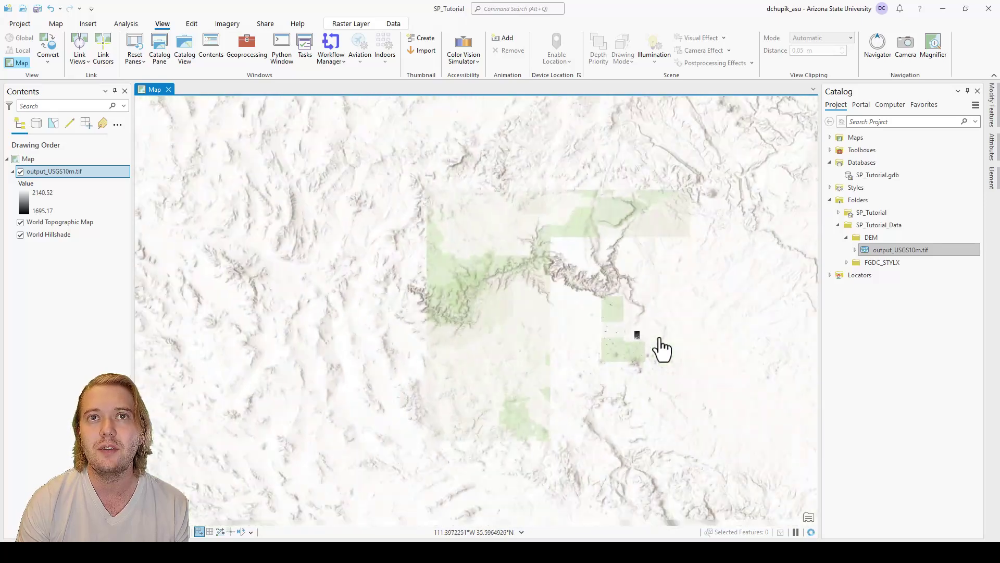
scroll(630, 336, down, 3)
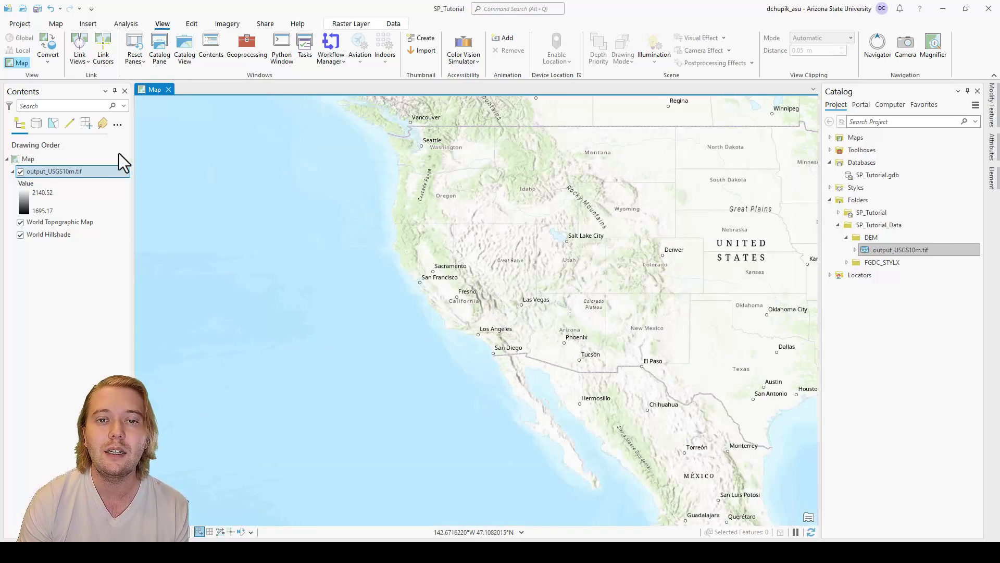
right_click(61, 174)
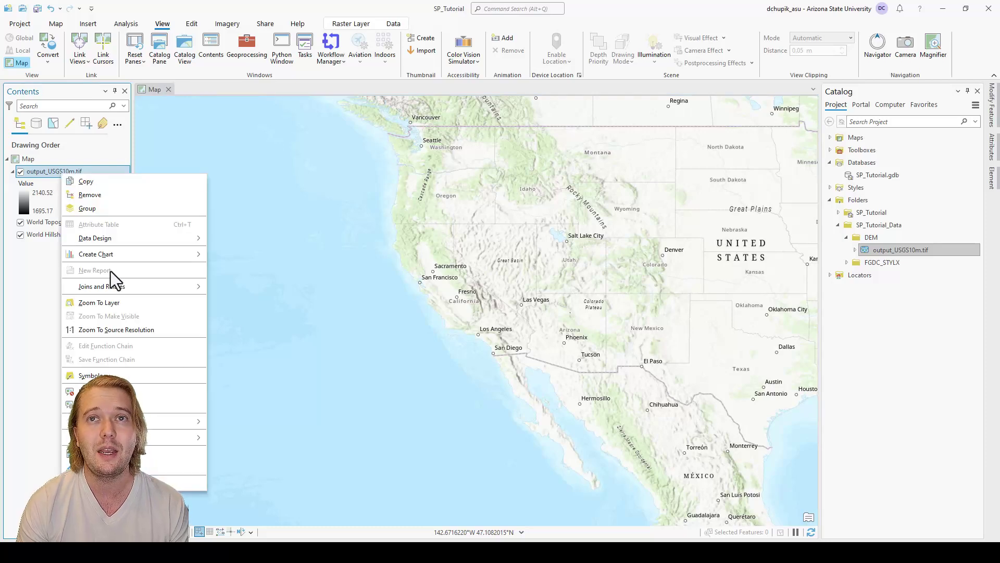
click(163, 307)
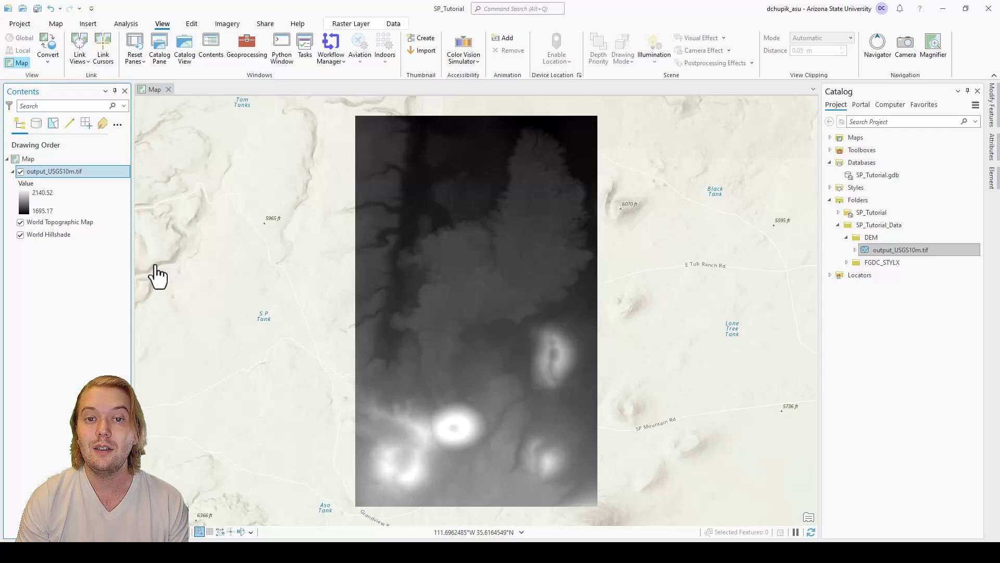
Bring up the Map ribbon tab's navigation and layer tools with output_USGS10m.tif still shown.
click(56, 24)
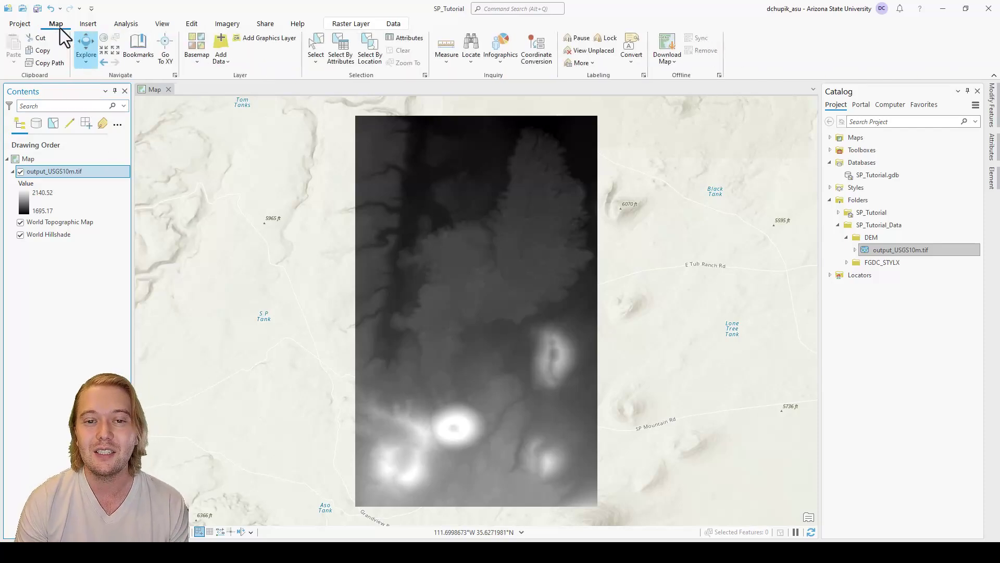